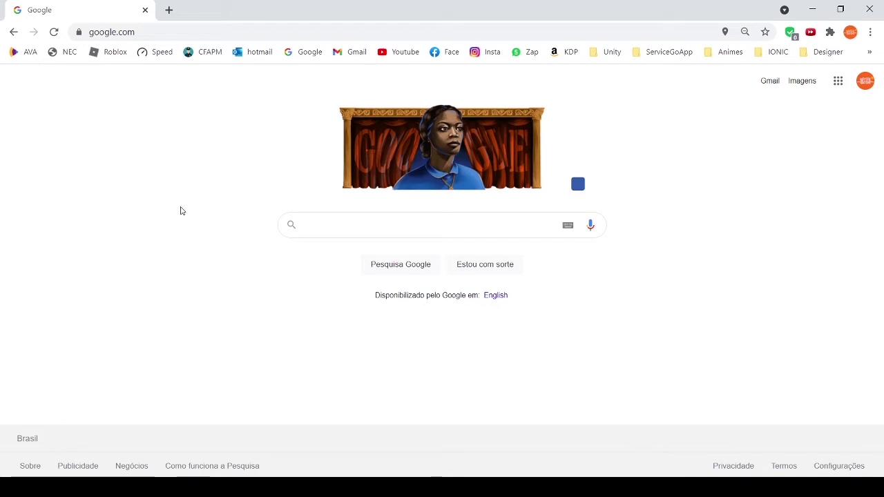
Search Google for 'unity' and open the 'Fazer download' result on unity.com.
left_click(382, 227)
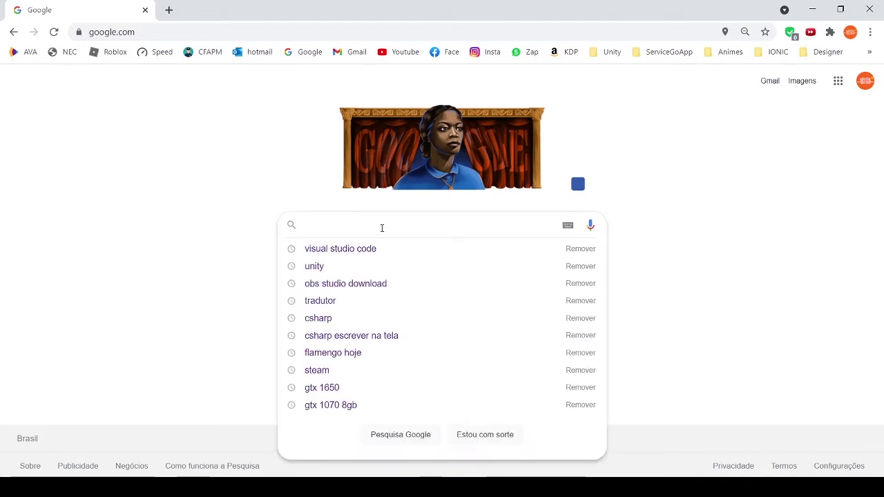
type("unity")
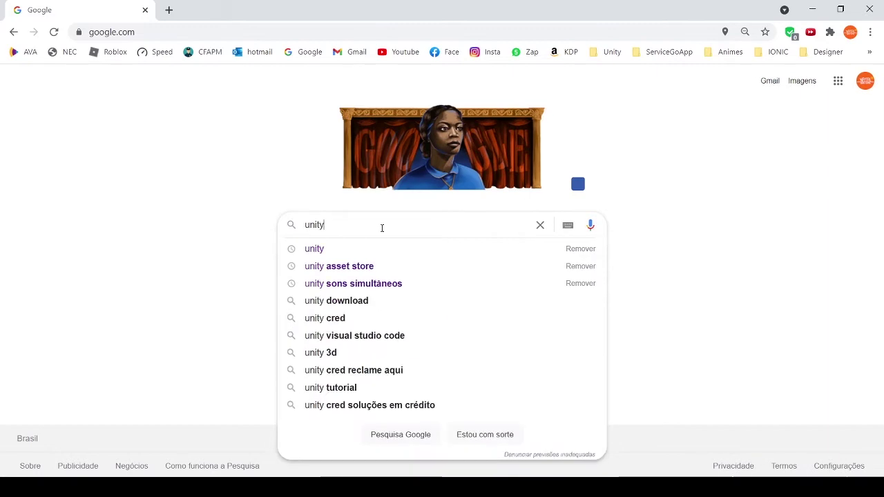
key("Return")
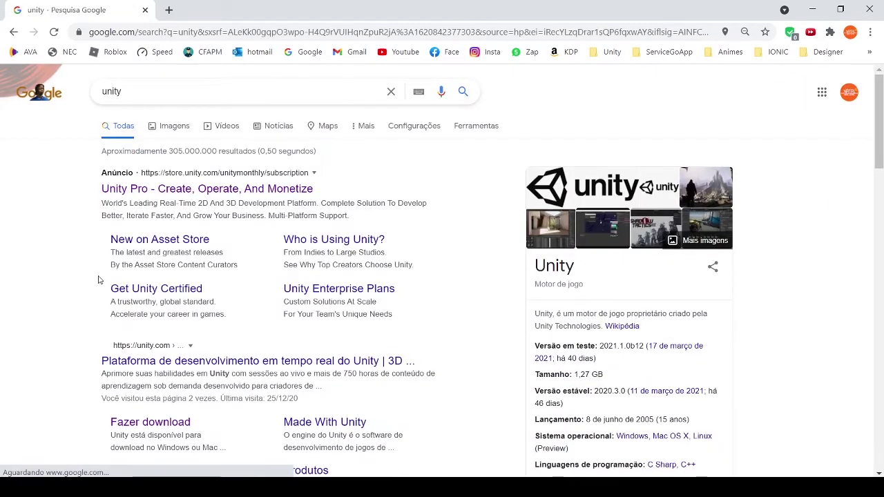
scroll(72, 283, "down", 2)
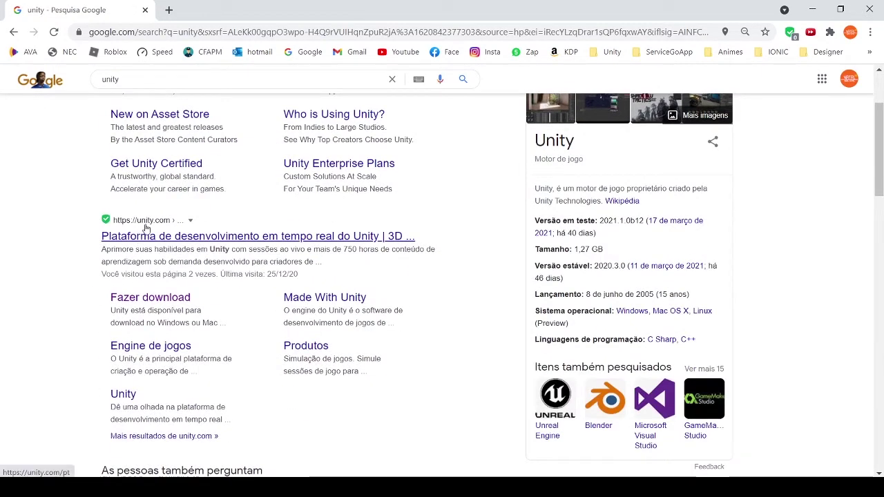
left_click(152, 298)
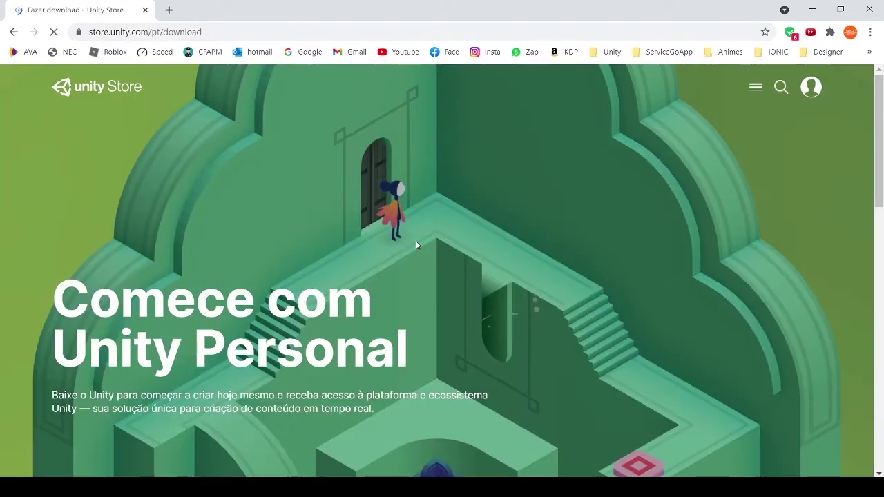
Accept the Unity Personal terms of service ('Aceitar os termos').
scroll(405, 242, "down", 2)
scroll(405, 242, "down", 1)
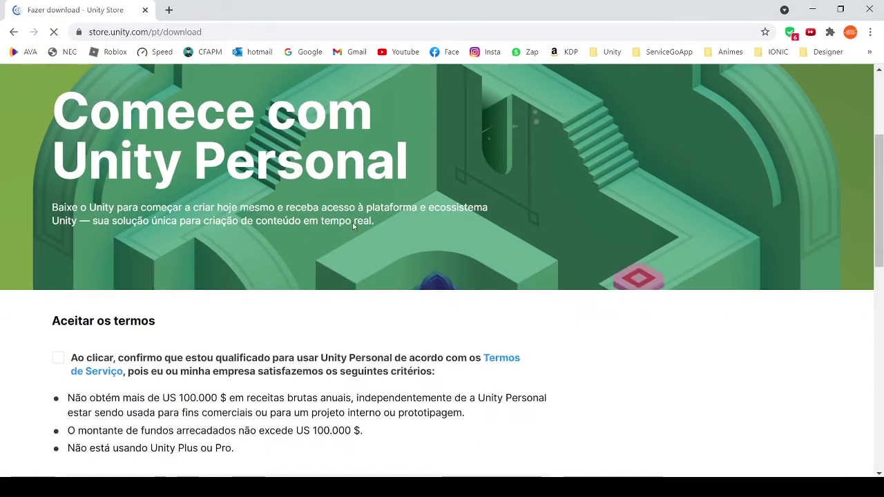
scroll(353, 222, "down", 2)
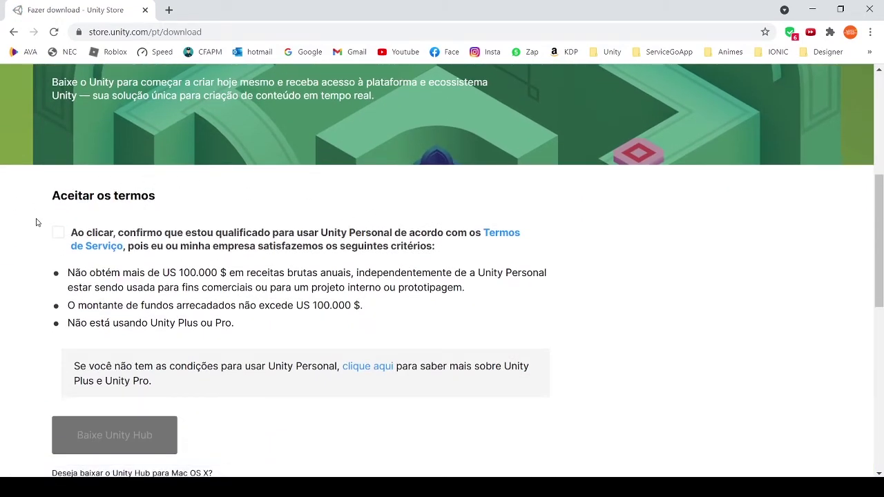
scroll(36, 227, "down", 2)
scroll(24, 231, "up", 2)
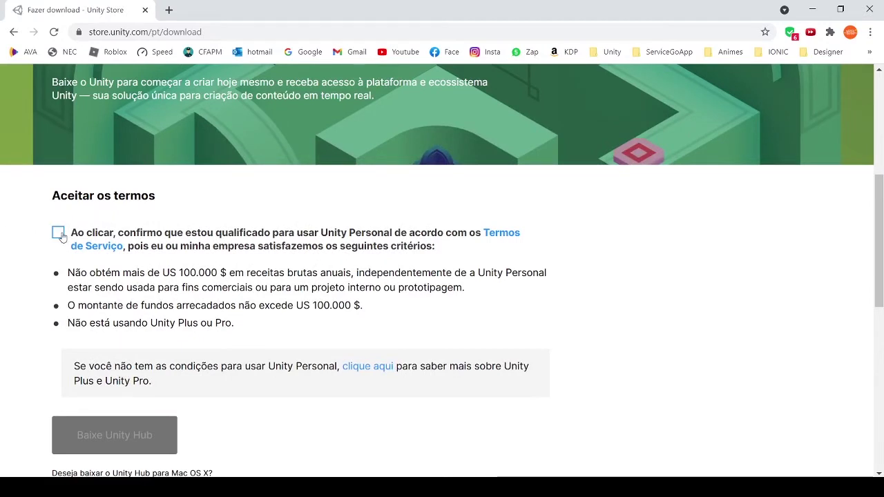
left_click(59, 234)
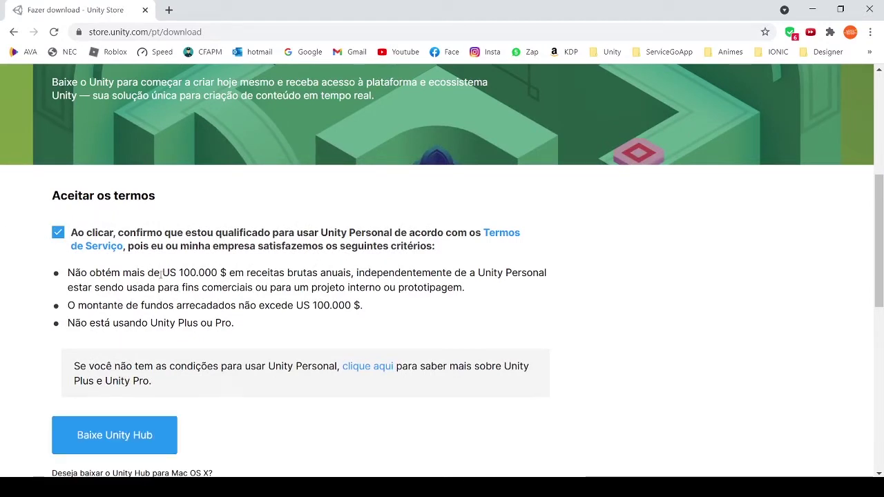
left_click_drag(161, 272, 218, 273)
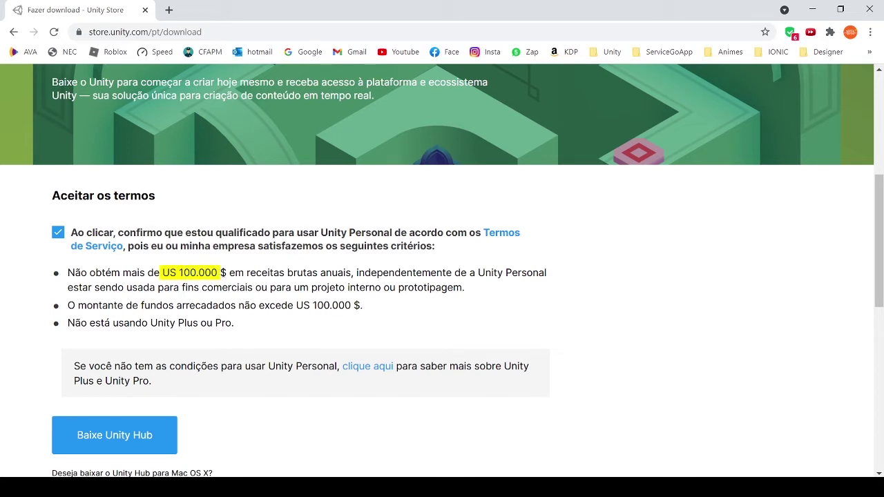
left_click(257, 273)
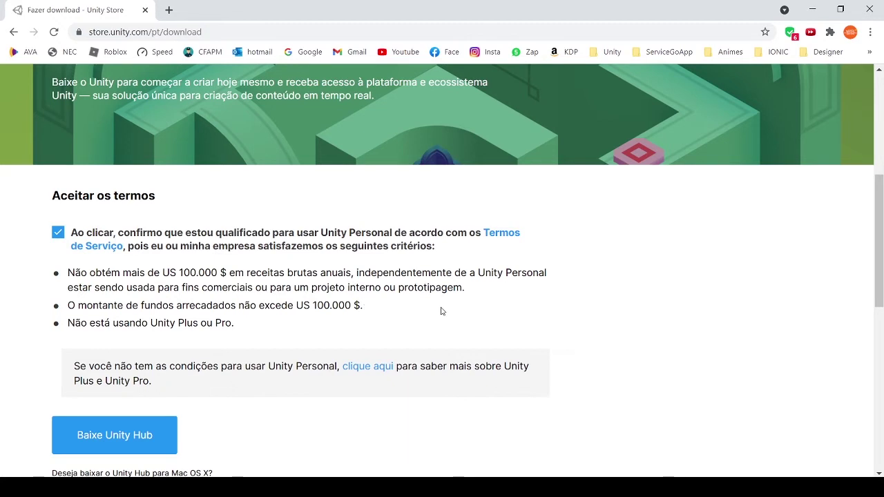
Download the Unity Hub installer, UnityHubSetup (3).exe, via 'Baixe Unity Hub'.
scroll(422, 312, "down", 1)
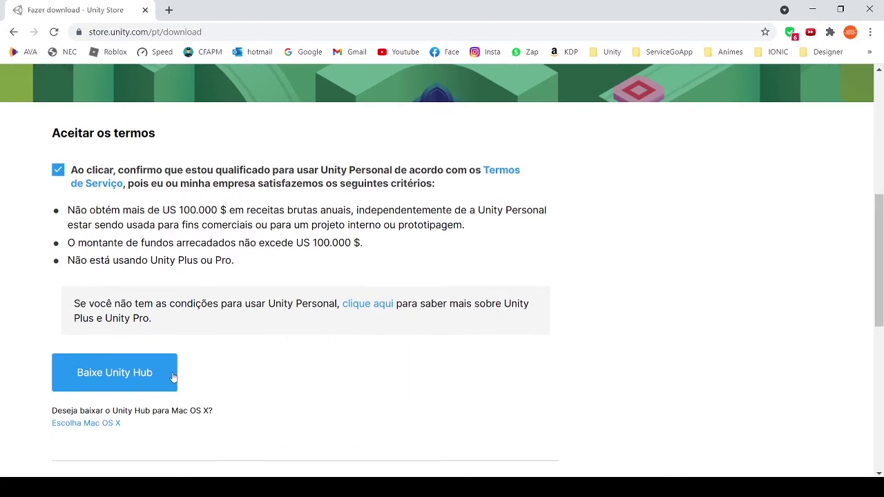
left_click(115, 379)
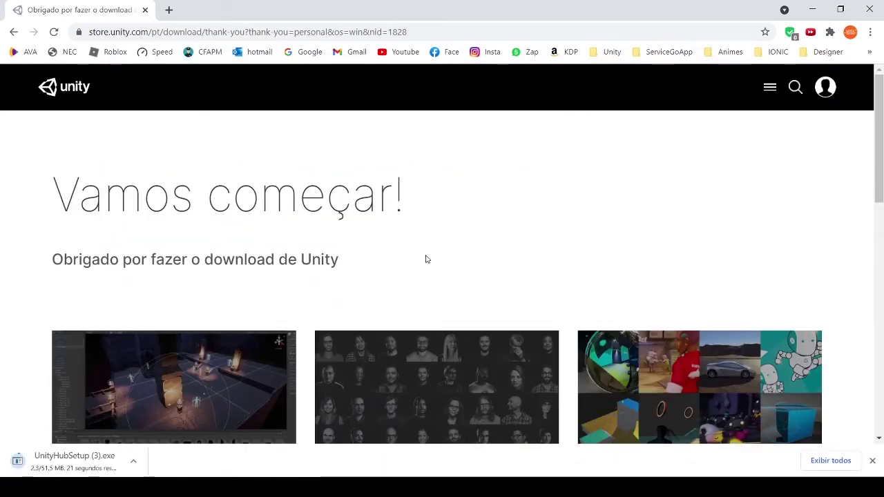
scroll(421, 257, "down", 1)
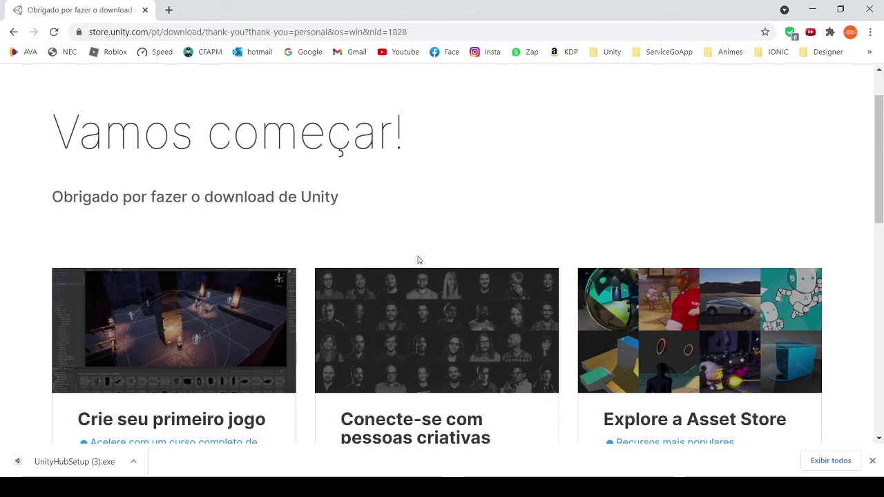
Run UnityHubSetup.exe, accept its license and install Unity Hub to the default folder.
left_click(94, 464)
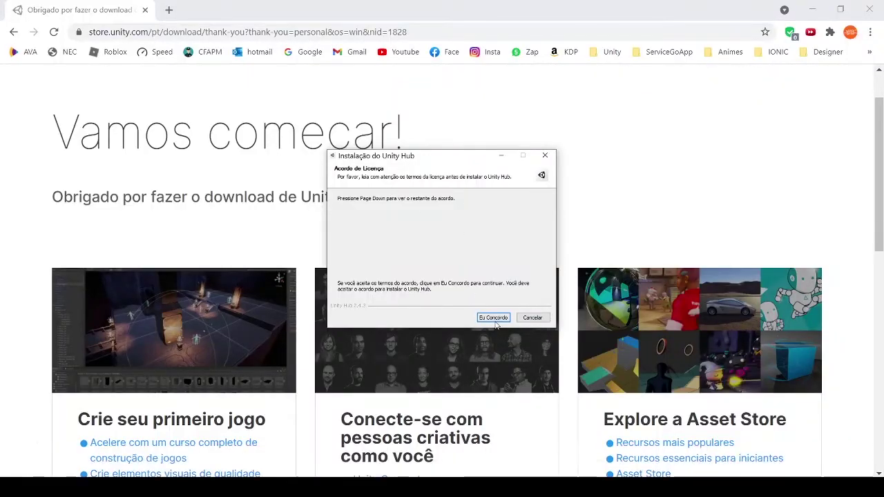
left_click(493, 318)
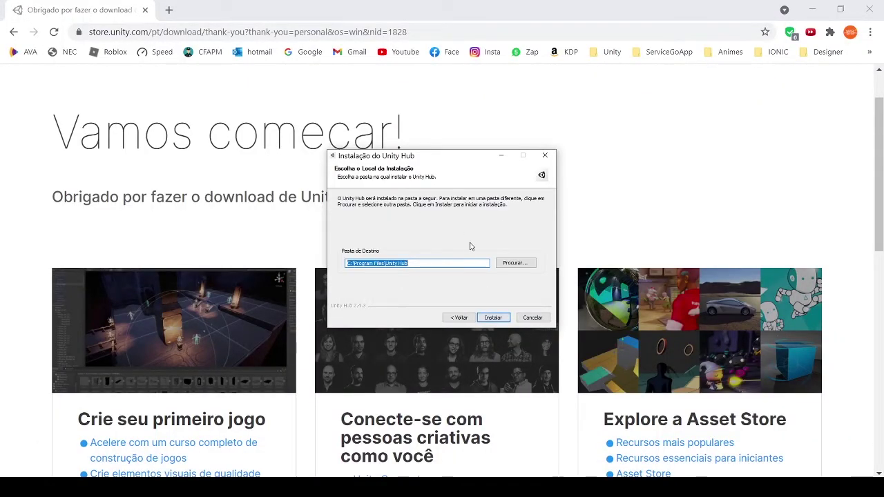
left_click(494, 319)
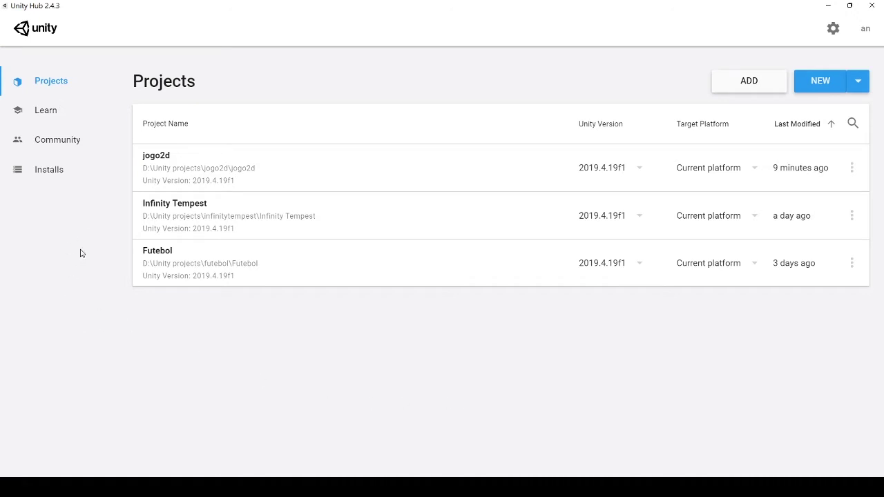
Open Add Unity Version from Installs, with 2020.3.7f1 (LTS) recommended.
left_click(49, 172)
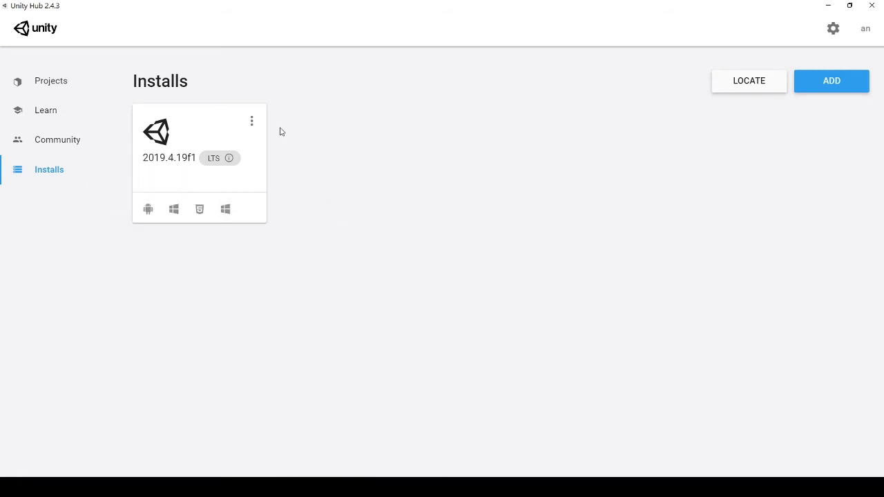
left_click(824, 81)
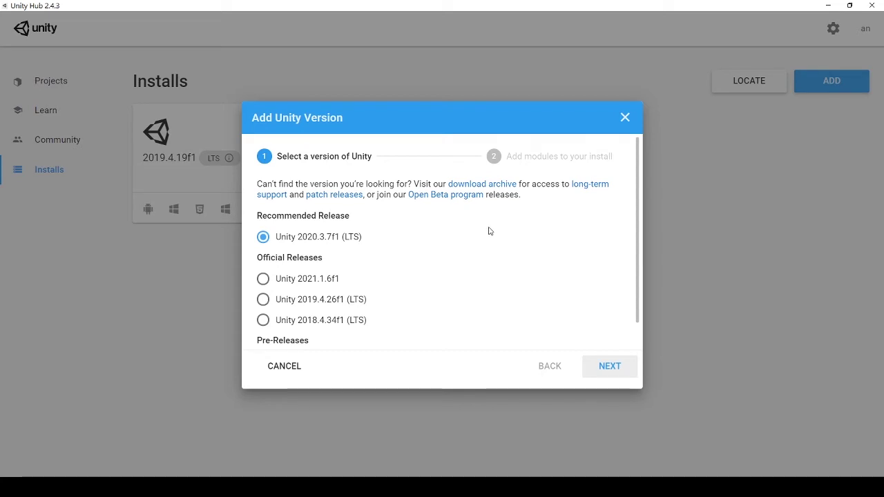
Choose Unity 2020.3.7f1 with WebGL, UWP, Windows IL2CPP and Documentation modules.
left_click(602, 364)
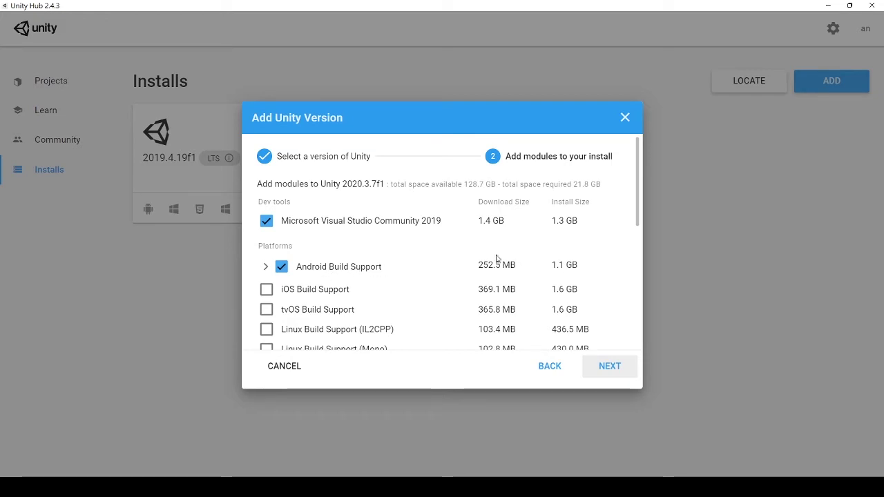
left_click_drag(636, 208, 633, 254)
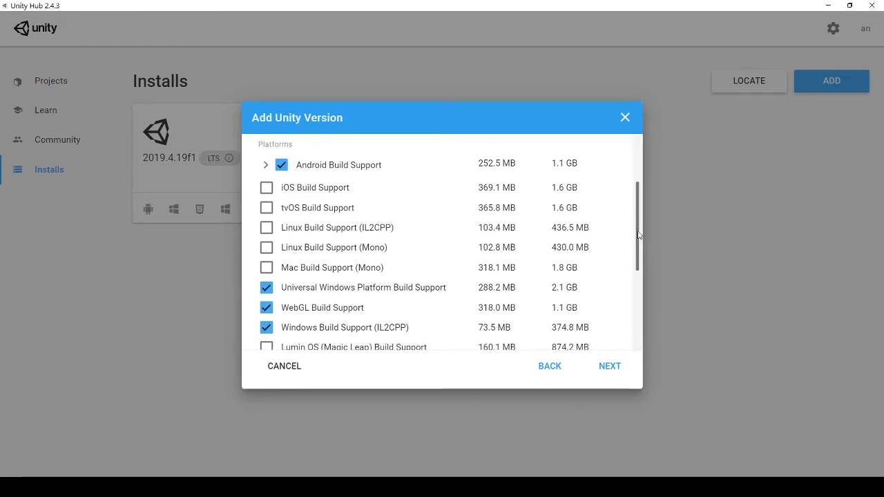
left_click_drag(638, 236, 635, 260)
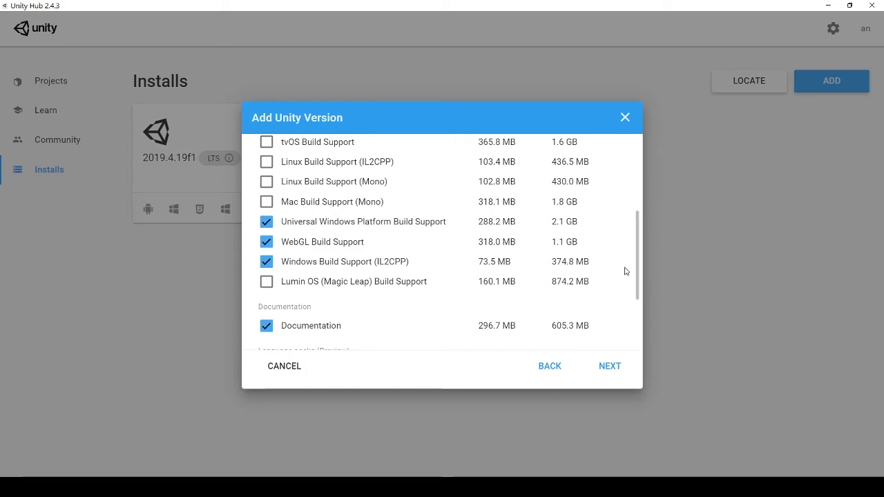
scroll(594, 302, "down", 1)
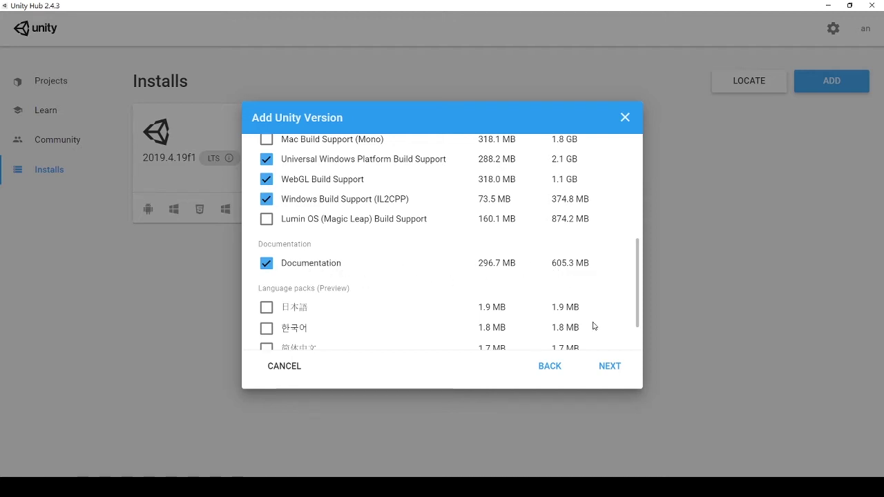
left_click(610, 367)
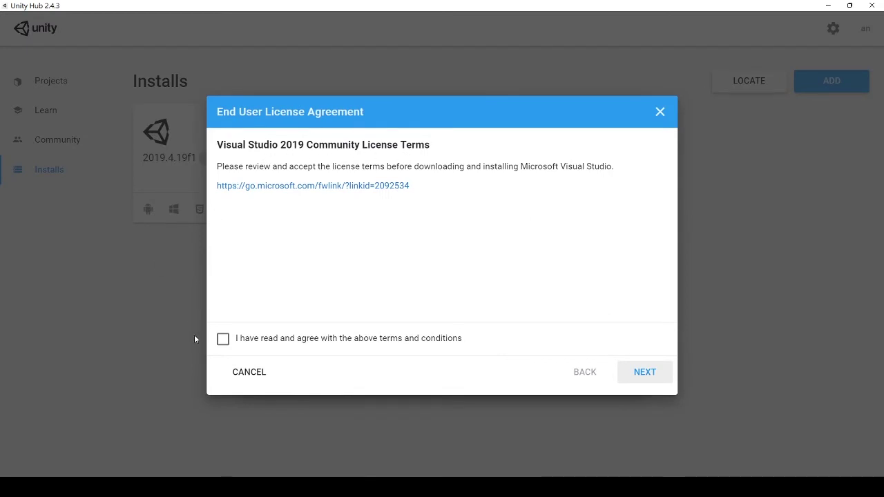
Accept the Visual Studio 2019 and Android SDK/NDK licenses and start installing 2020.3.7f1.
left_click(223, 341)
left_click(648, 377)
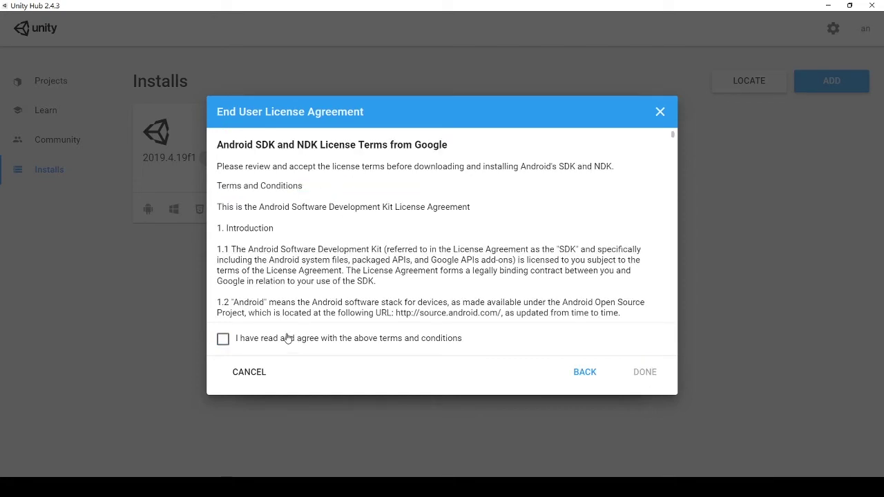
left_click(223, 339)
scroll(564, 255, "down", 5)
scroll(536, 259, "down", 2)
scroll(536, 259, "down", 3)
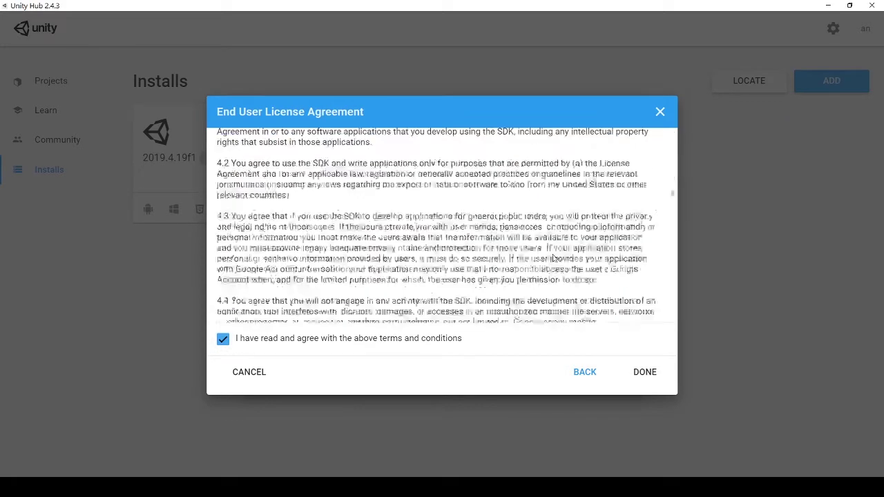
scroll(536, 259, "down", 3)
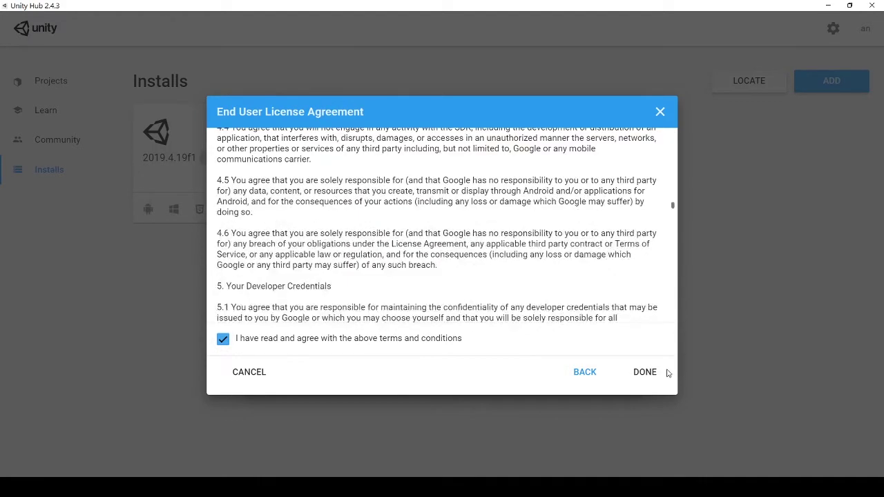
left_click_drag(672, 205, 672, 324)
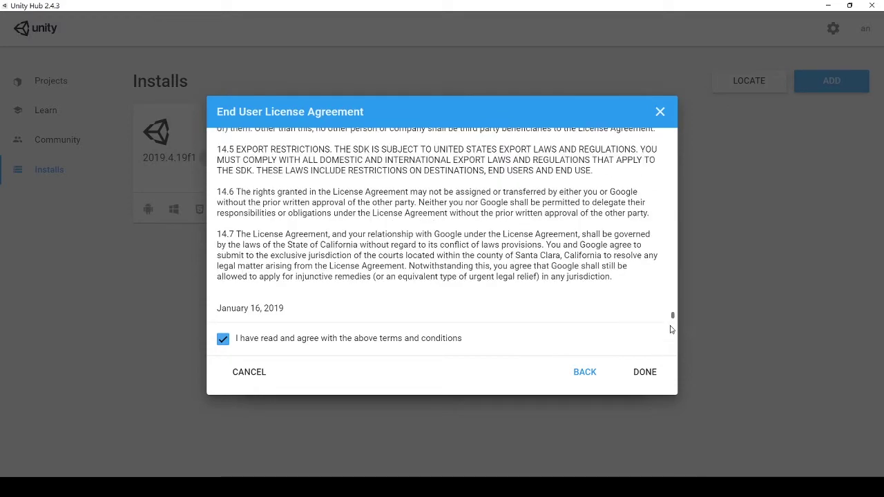
left_click(646, 374)
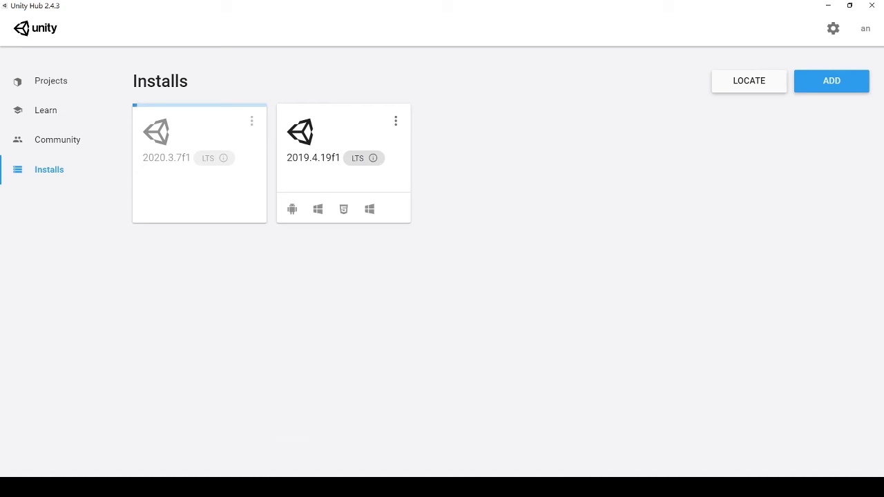
Search Google for 'visual studio code'.
left_click(235, 449)
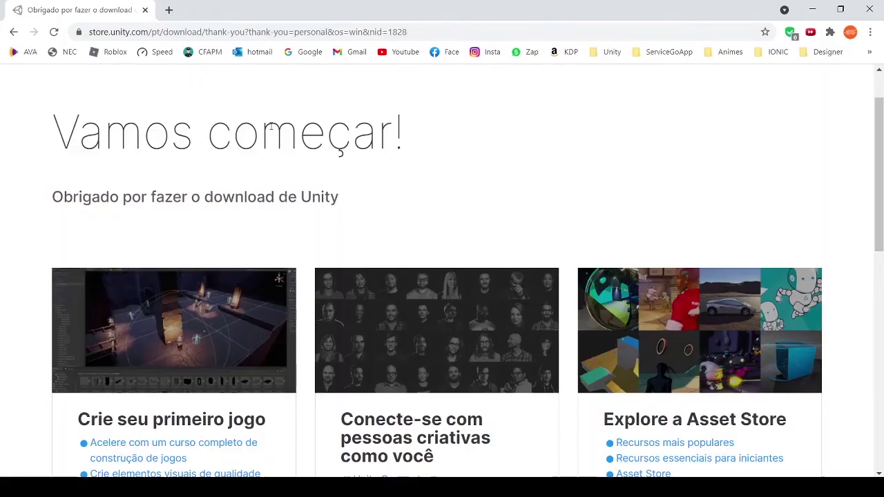
left_click(212, 35)
type("google")
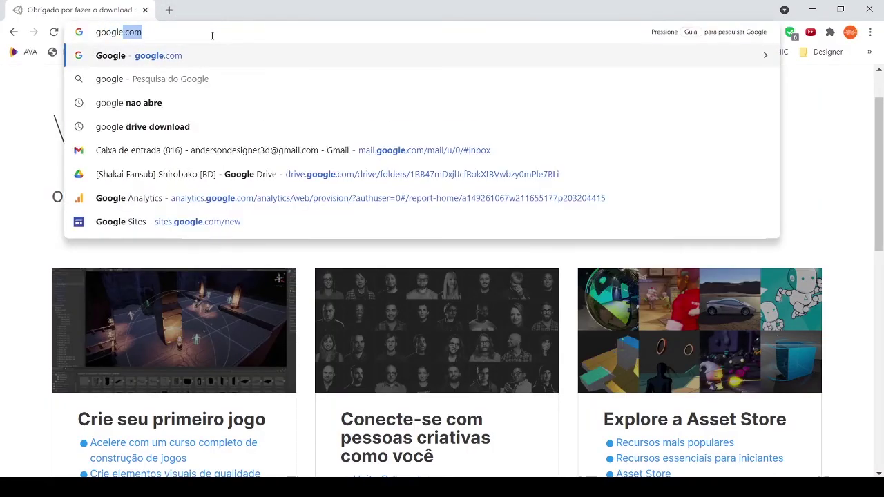
key("Return")
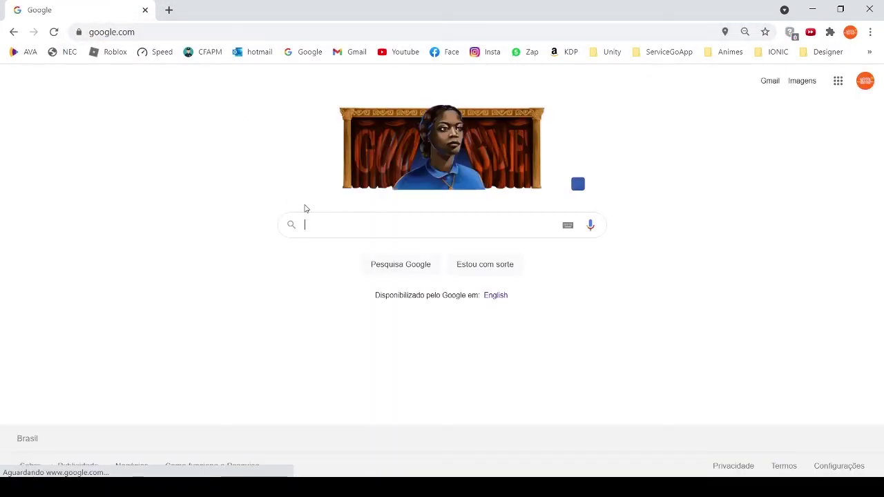
left_click(338, 219)
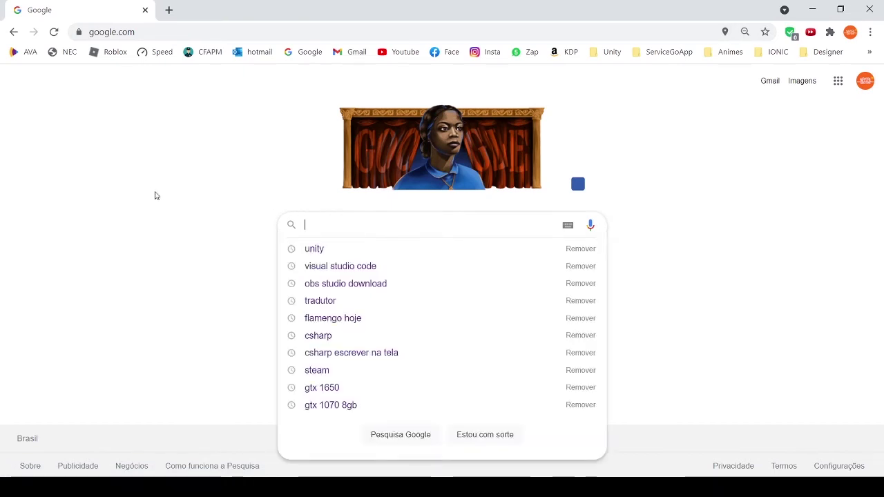
type("visual s")
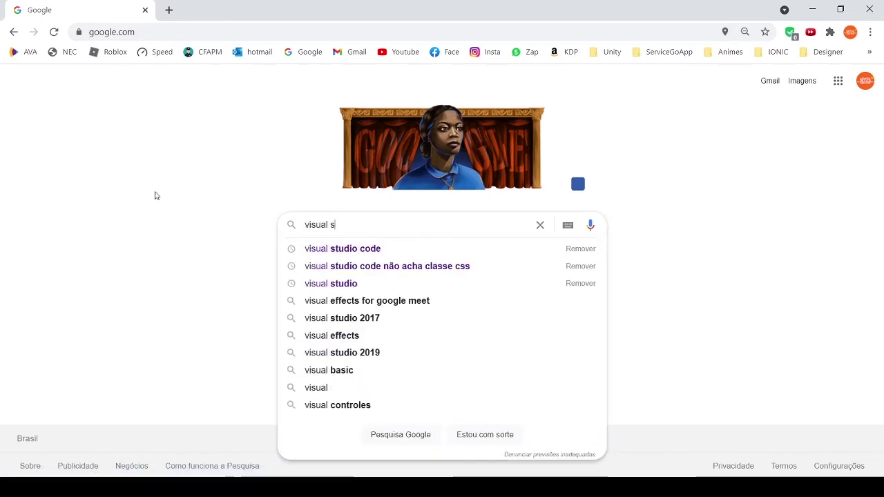
type("tudio code")
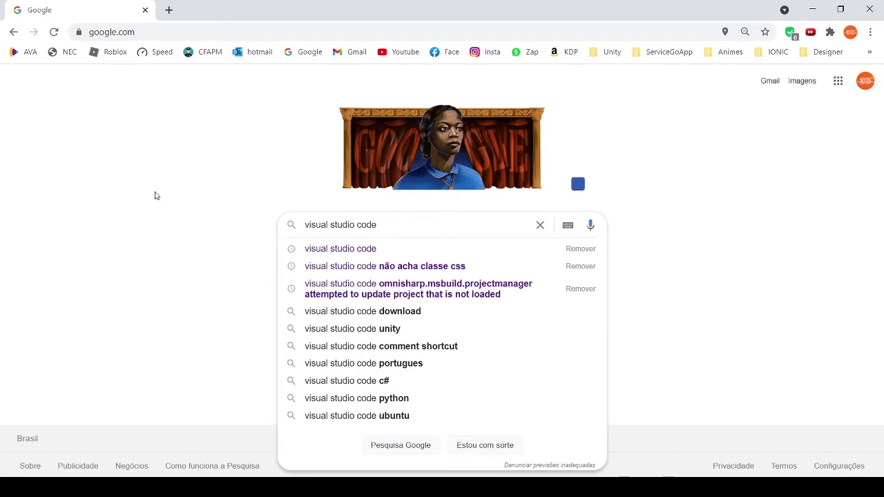
key("Return")
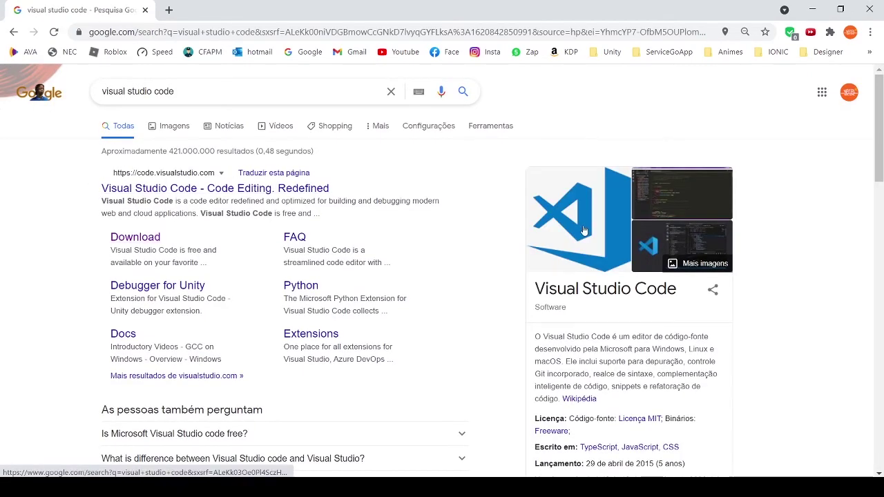
Download VS Code for Windows and cancel the Unity 2020.3.7f1 installation.
left_click(138, 239)
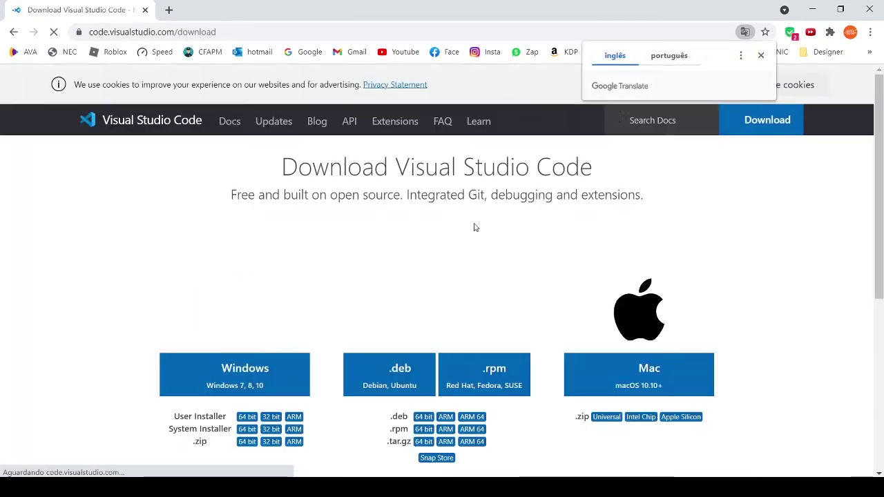
scroll(100, 240, "down", 2)
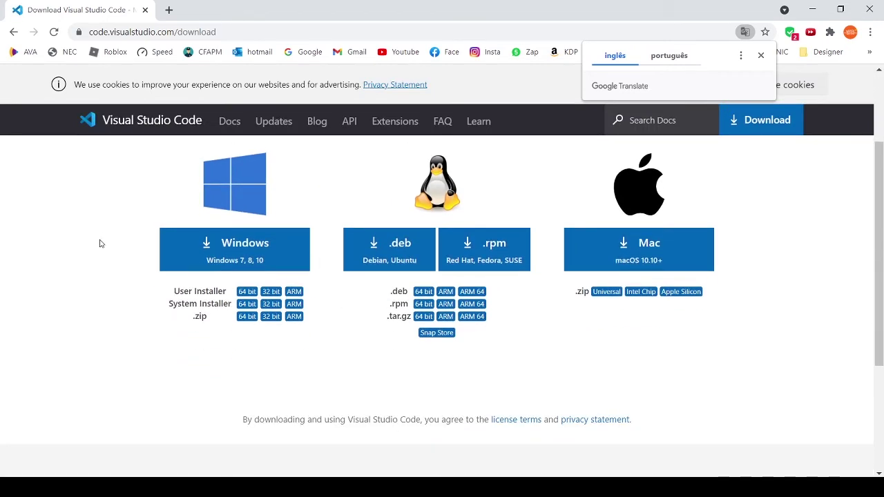
scroll(85, 243, "up", 1)
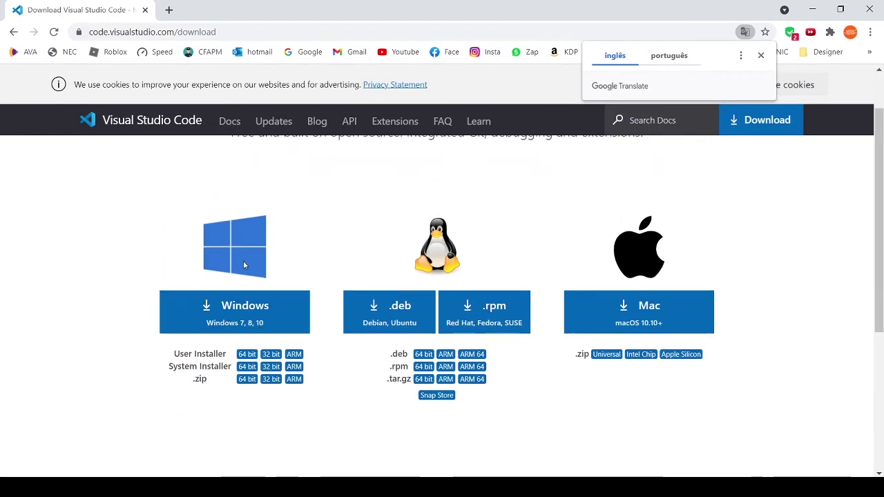
left_click(245, 310)
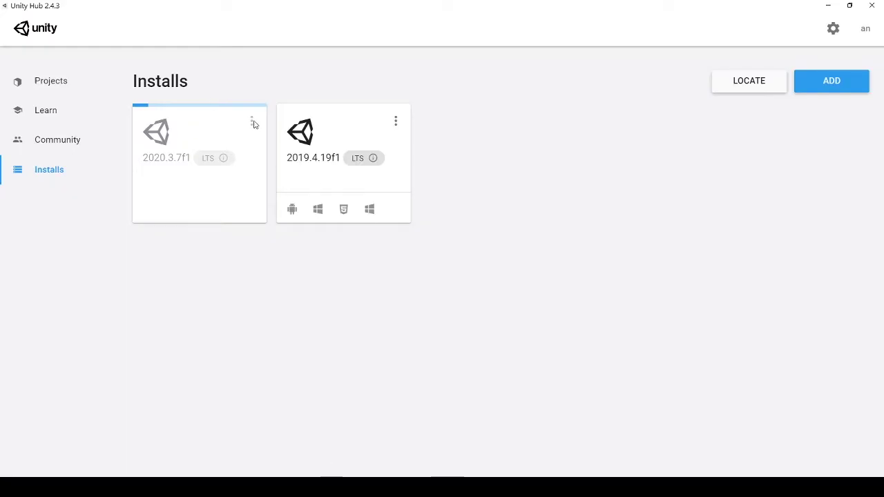
left_click(253, 121)
left_click(183, 131)
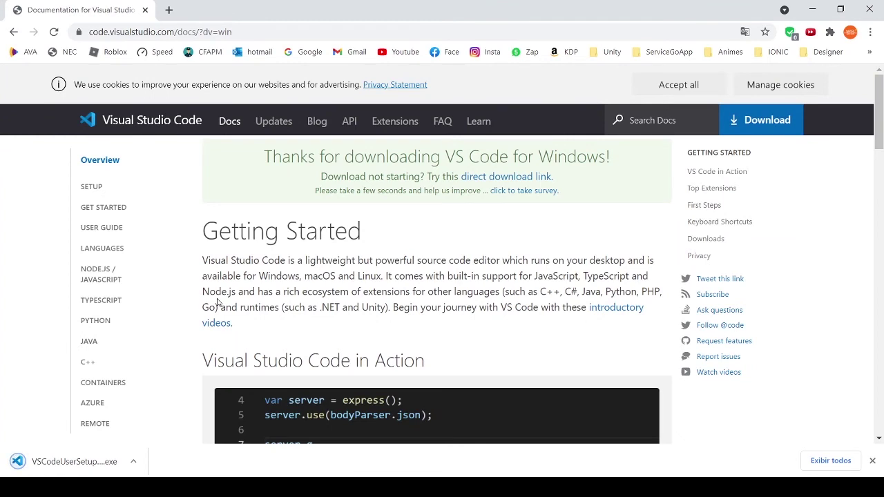
Launch the VSCodeUserSetup installer from Chrome's download shelf.
left_click(72, 467)
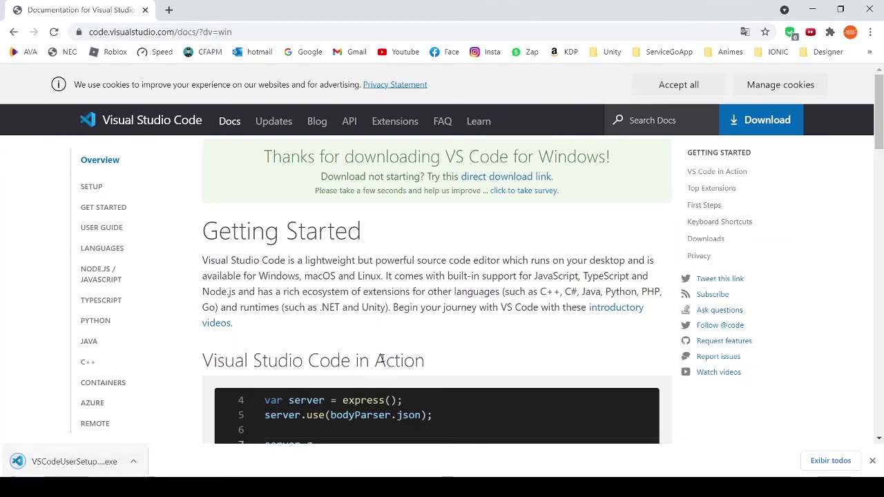
left_click(72, 467)
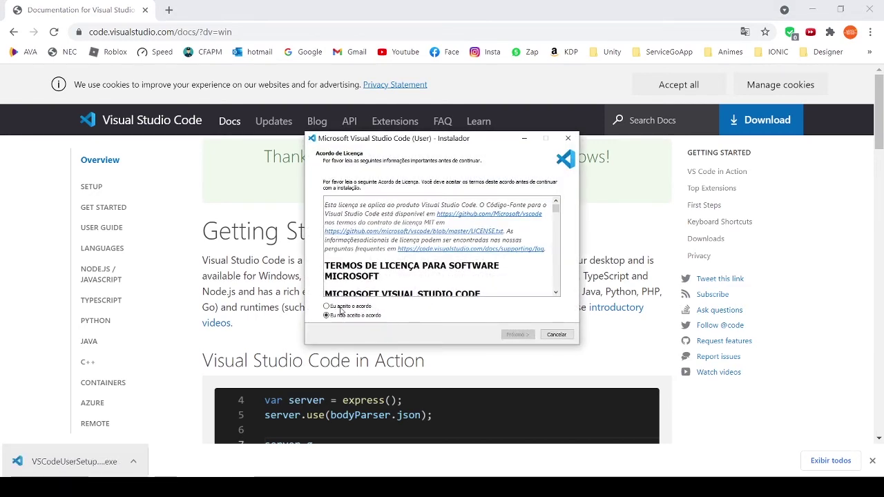
Install VS Code with default tasks, without launching it, then return to Unity Hub.
left_click(339, 306)
left_click(517, 334)
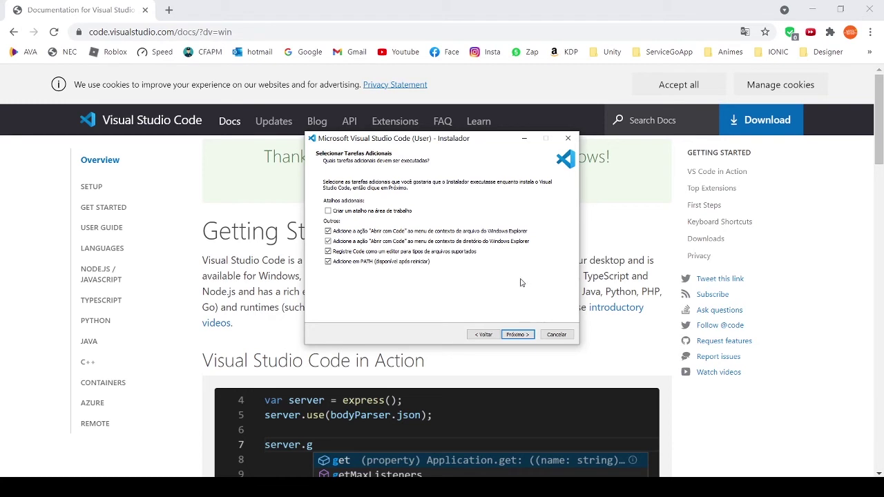
left_click(509, 332)
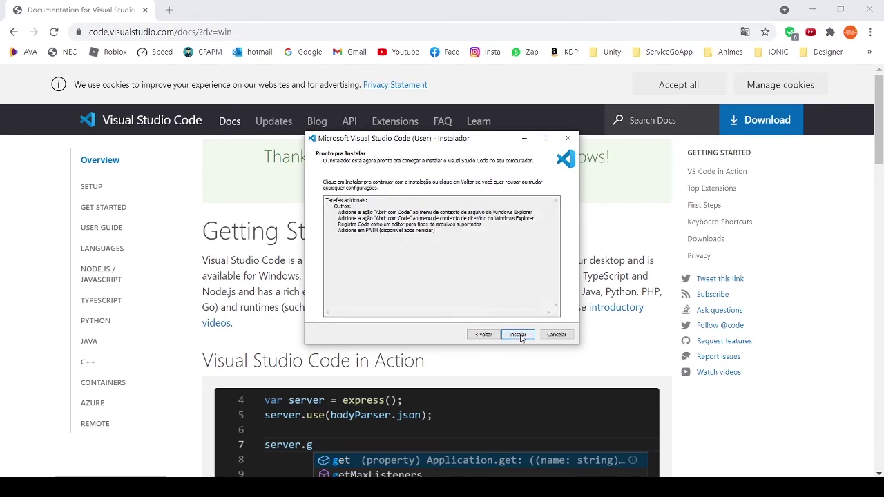
left_click(518, 335)
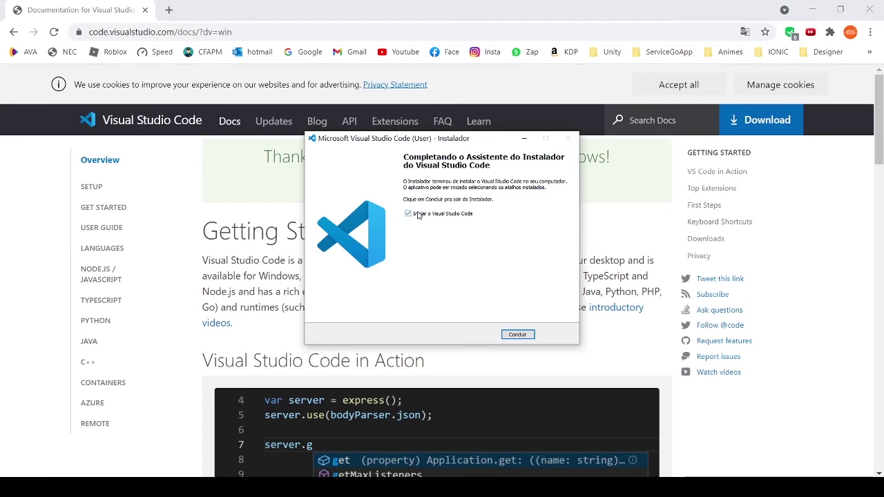
left_click(408, 214)
left_click(526, 335)
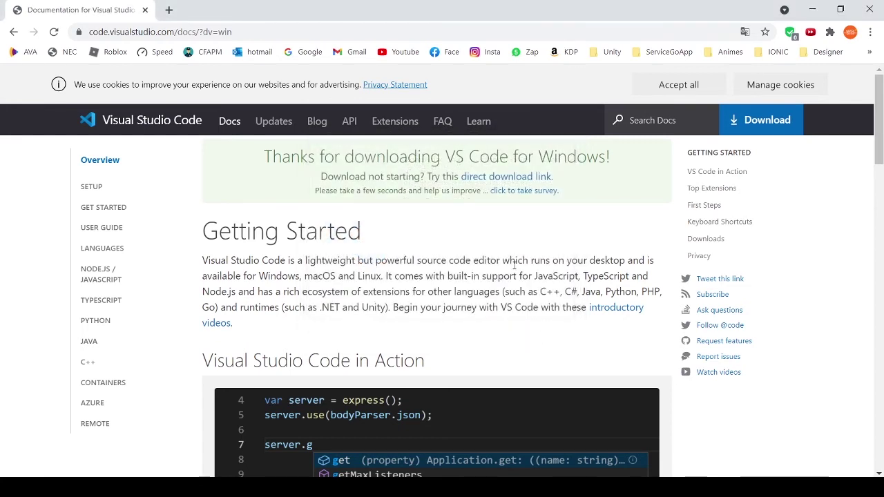
left_click(288, 487)
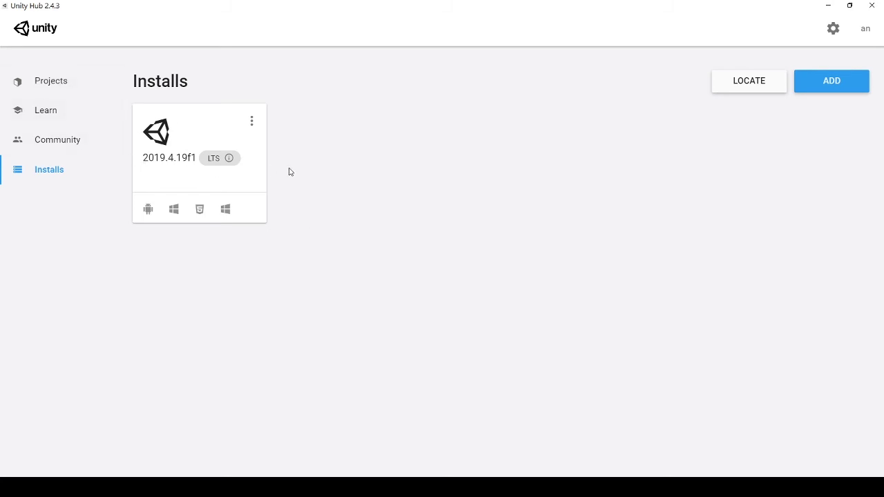
From Projects, pick editor version 2019.4.19f1 and start a new project.
left_click(55, 84)
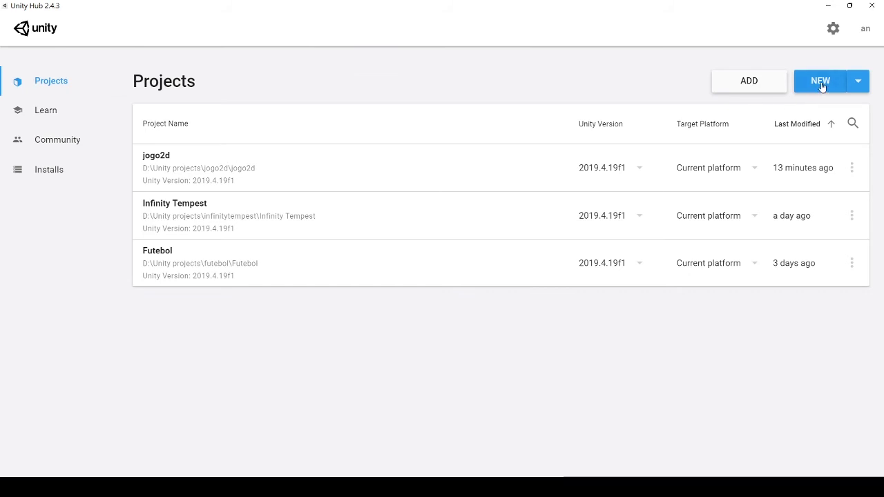
left_click(857, 81)
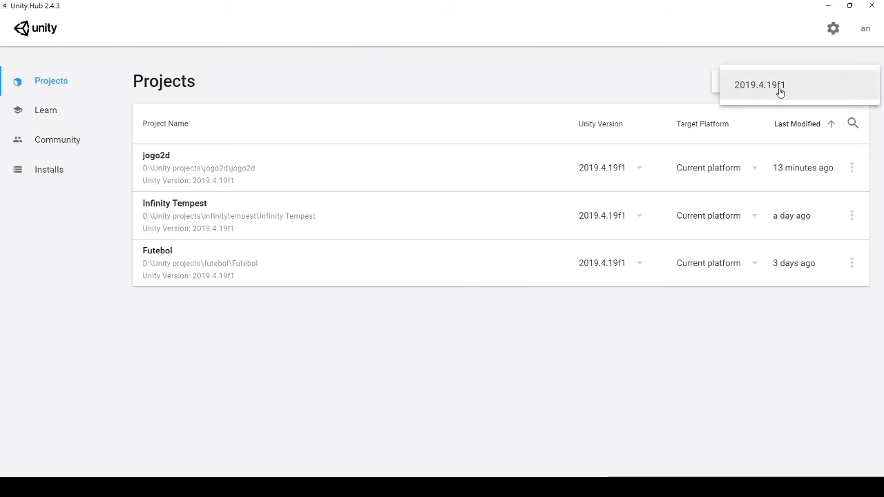
left_click(705, 86)
left_click(858, 84)
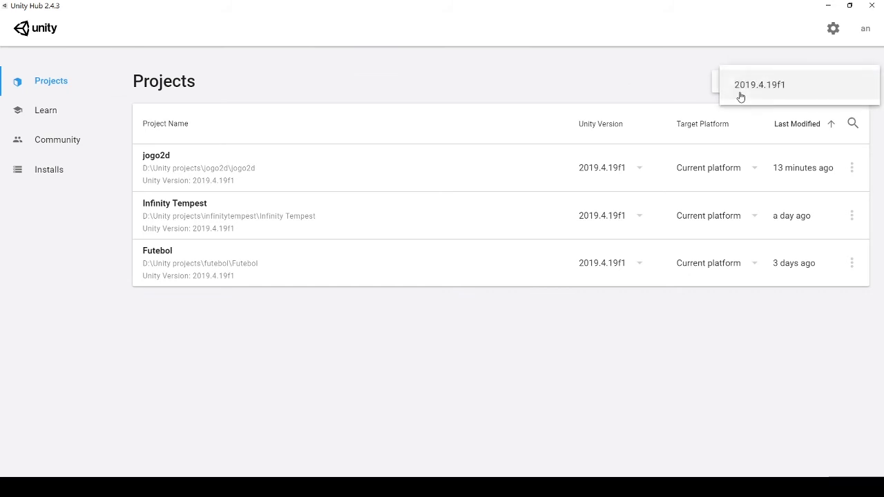
left_click(661, 89)
left_click(824, 86)
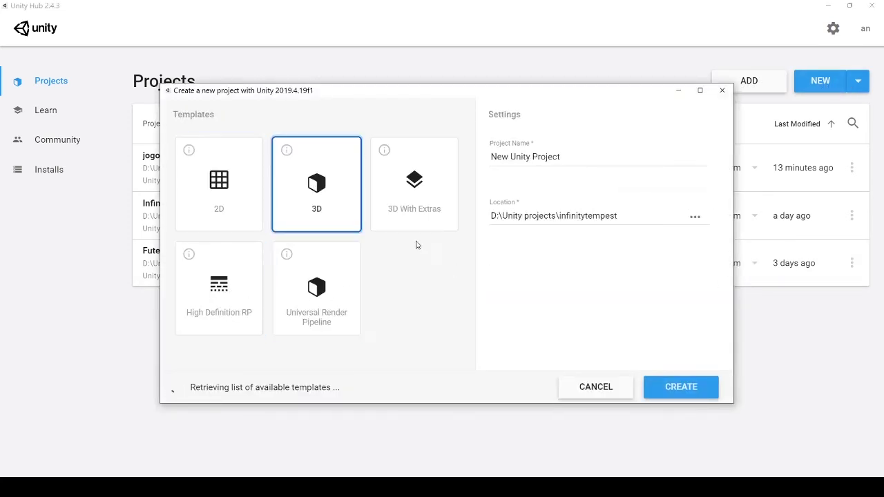
Create a 2D-template project named 'tutorial' in the D:\Unity projects\tutorial folder.
left_click(219, 183)
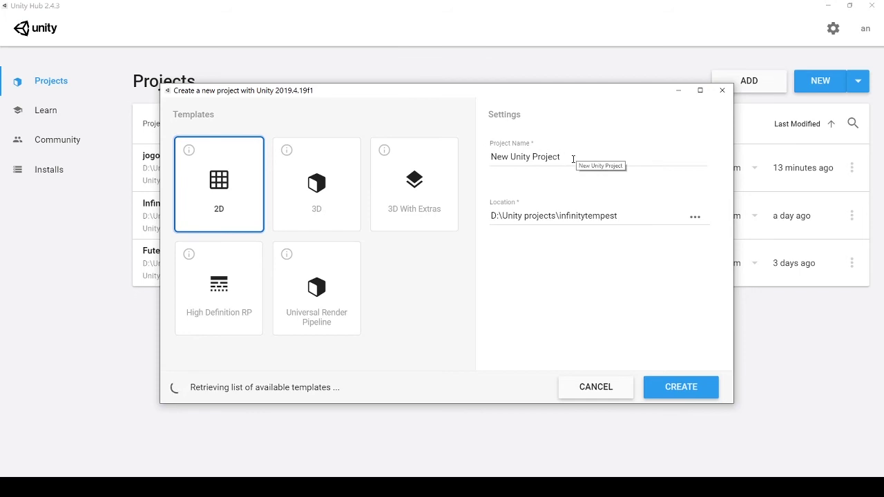
left_click_drag(573, 155, 482, 160)
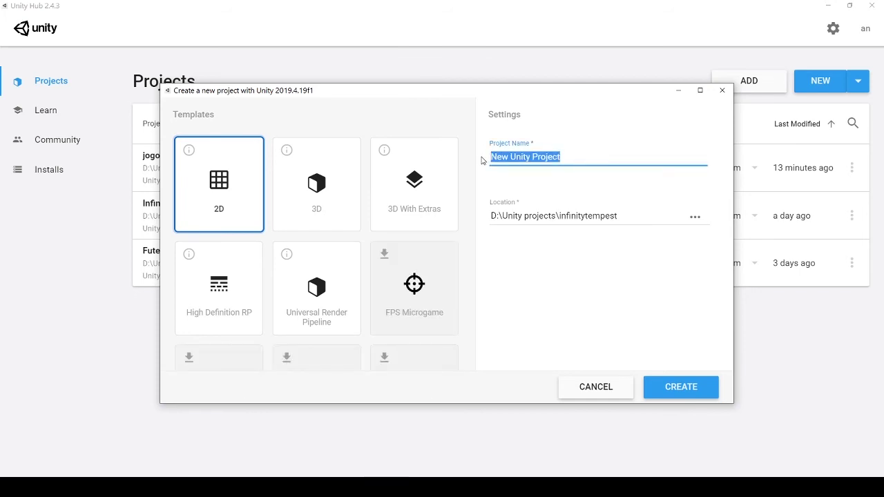
key("BackSpace")
type("tutorial")
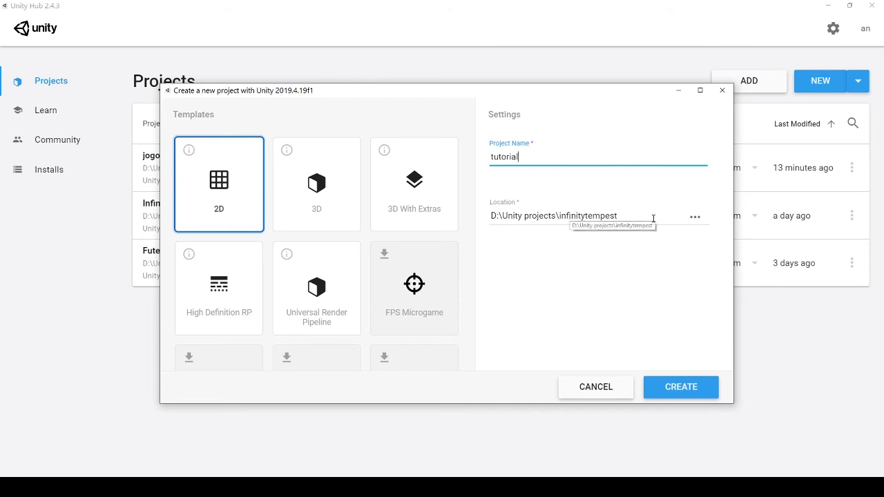
double_click(687, 219)
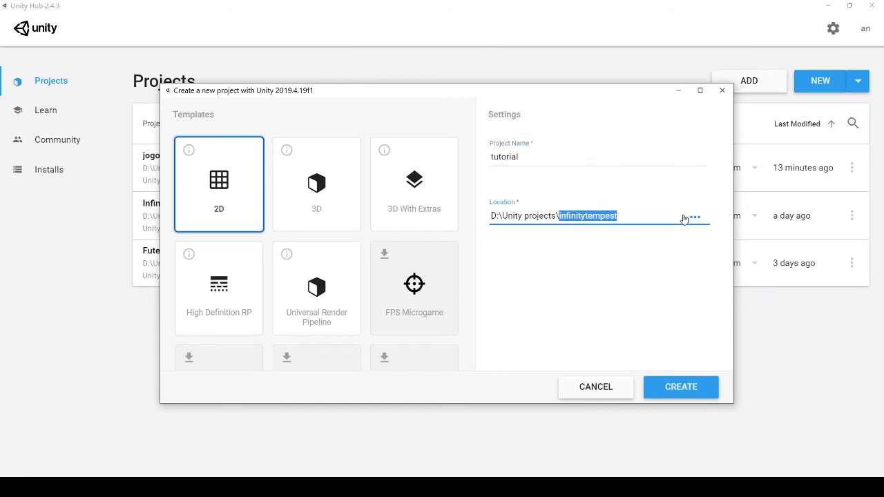
type("tutorial")
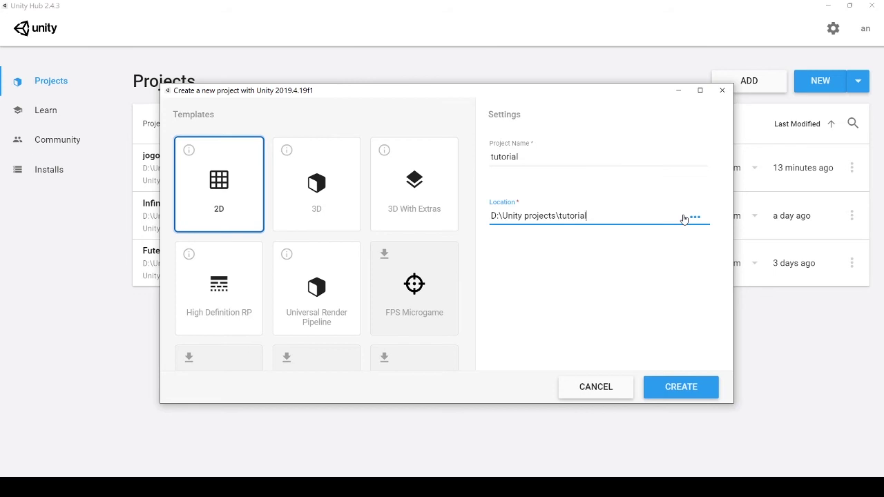
left_click(685, 392)
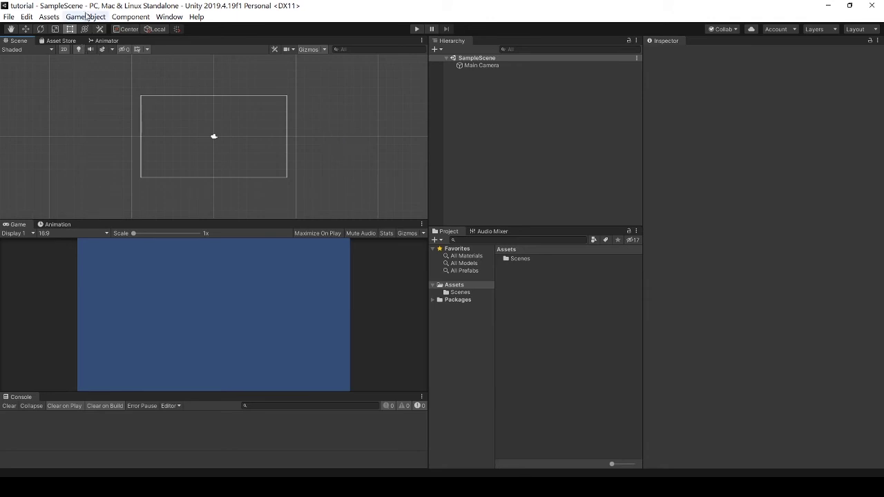
Choose Visual Studio Code as External Script Editor under Preferences > External Tools, then close Preferences.
middle_click_drag(220, 109, 222, 112)
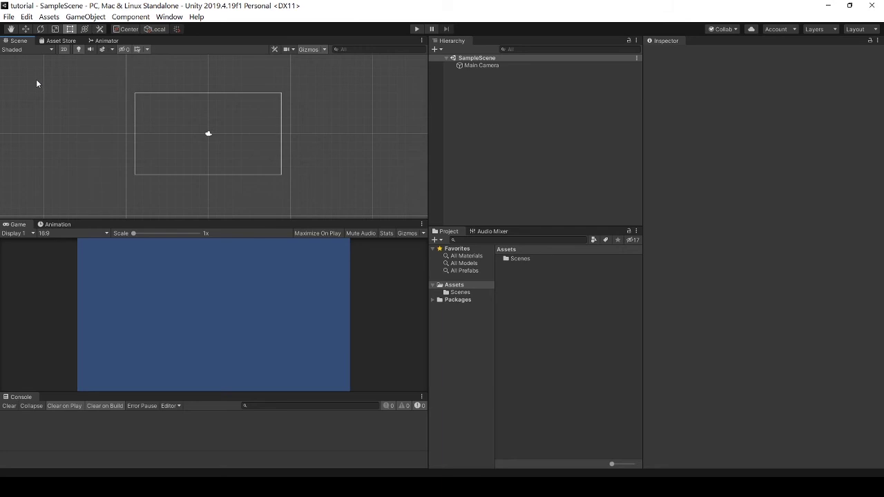
left_click(27, 16)
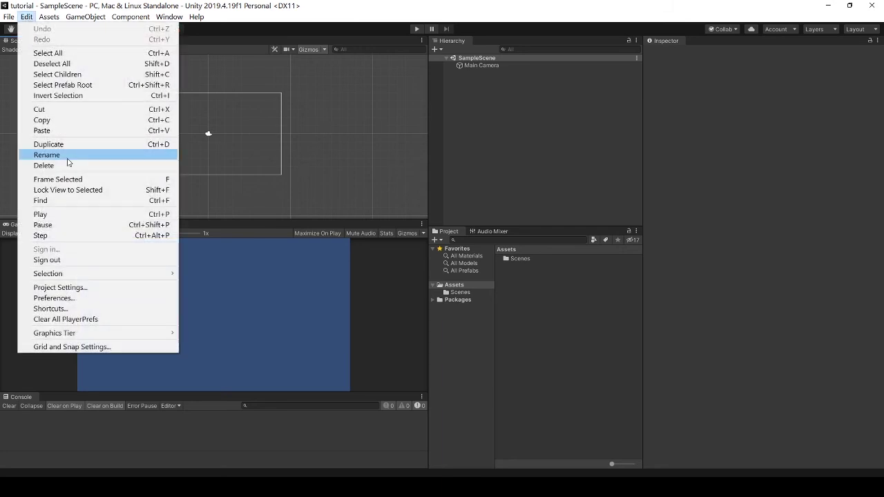
left_click(63, 299)
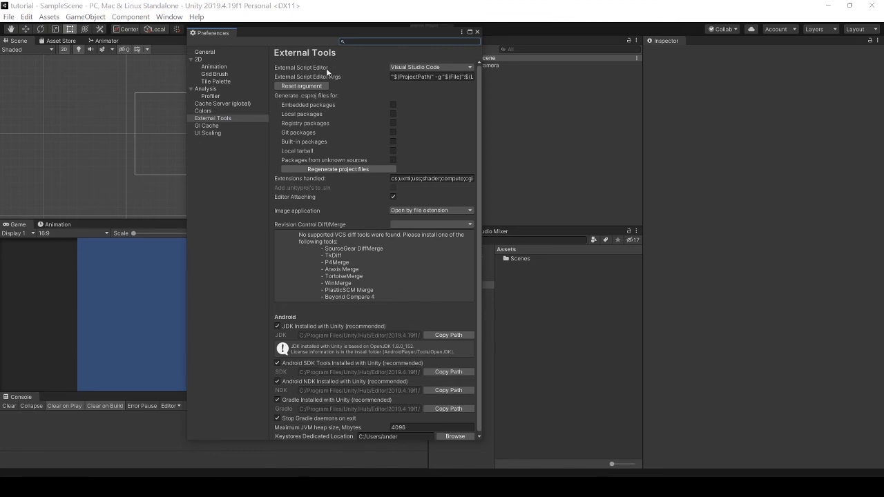
left_click(469, 67)
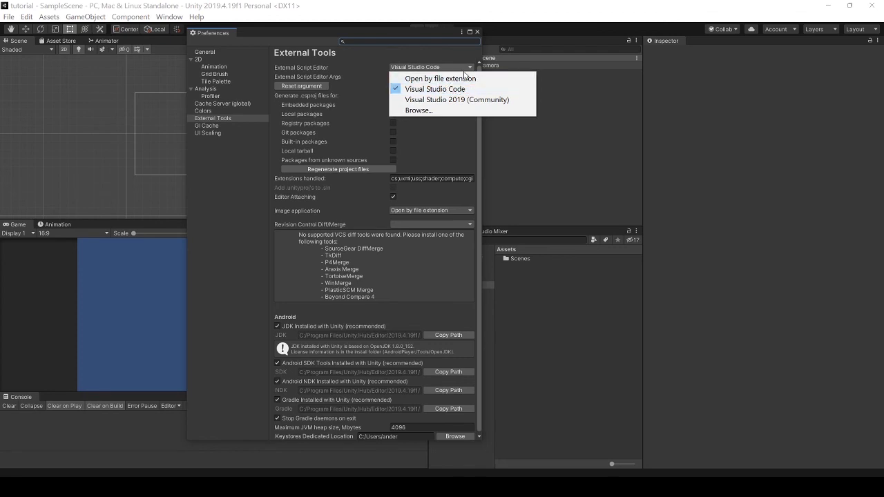
left_click(399, 32)
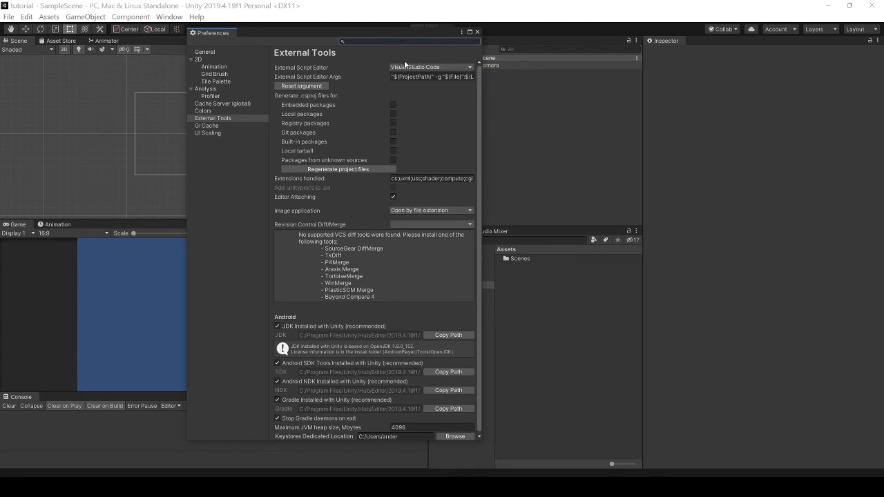
left_click(478, 32)
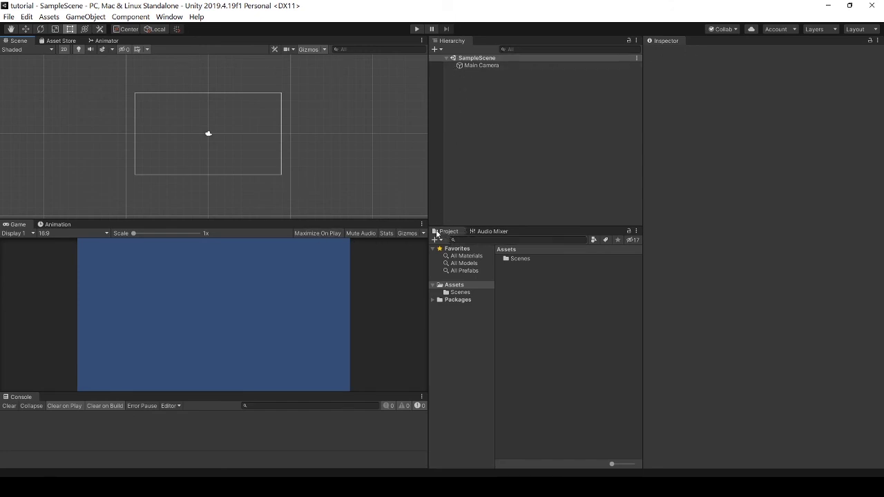
Add a C# script named 'teste' to Assets and open teste.cs in Visual Studio Code.
right_click(524, 289)
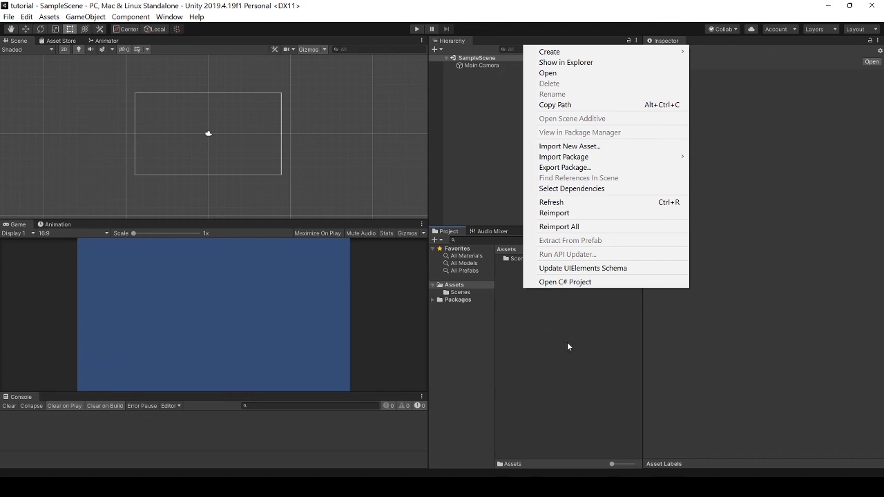
mouse_move(574, 54)
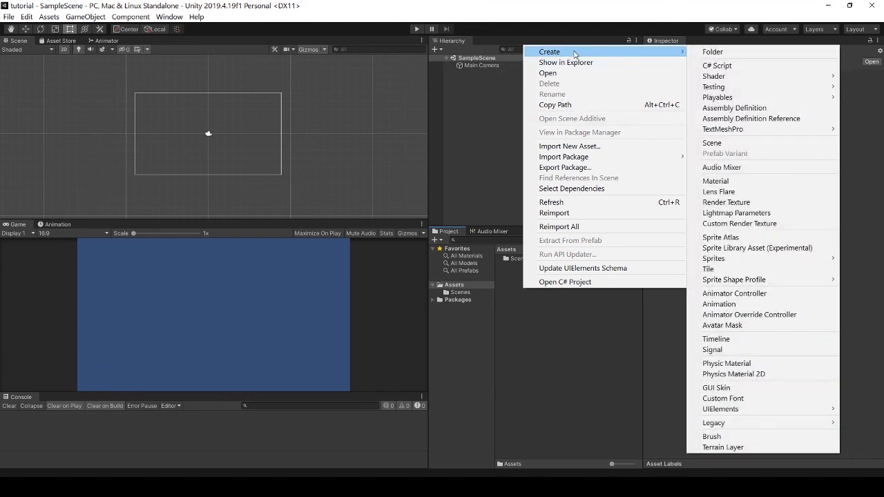
left_click(717, 67)
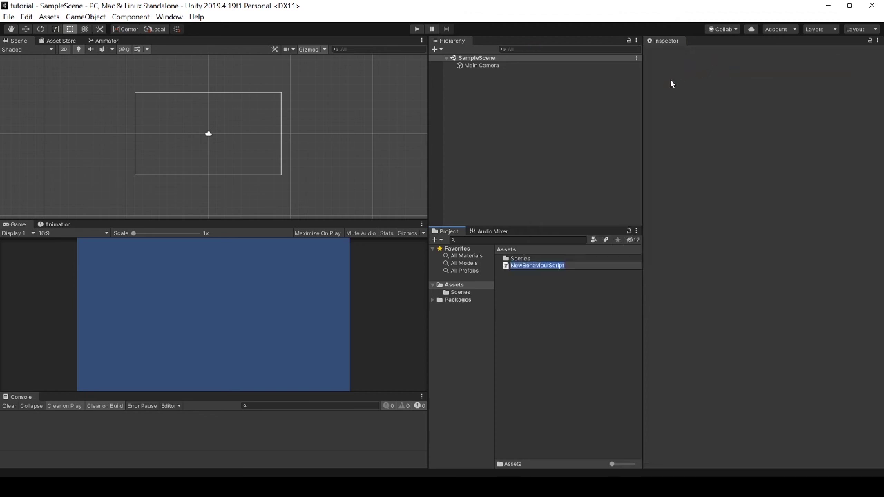
type("te")
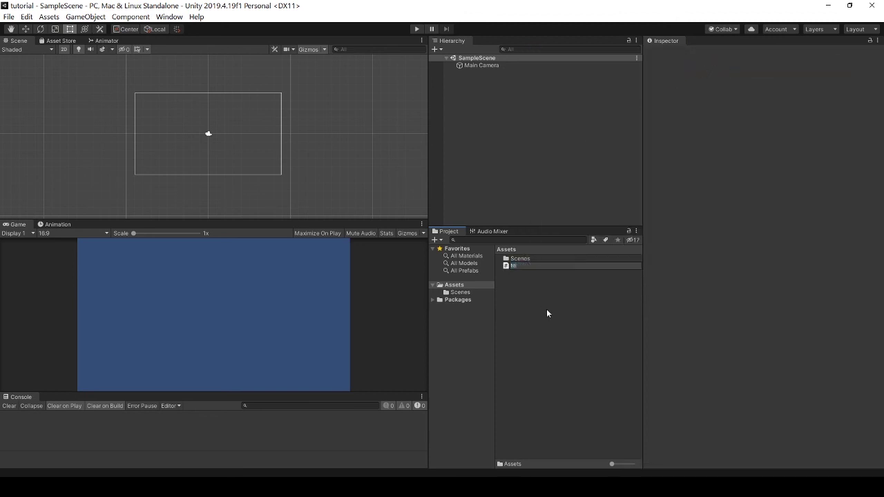
type("ste")
key("Return")
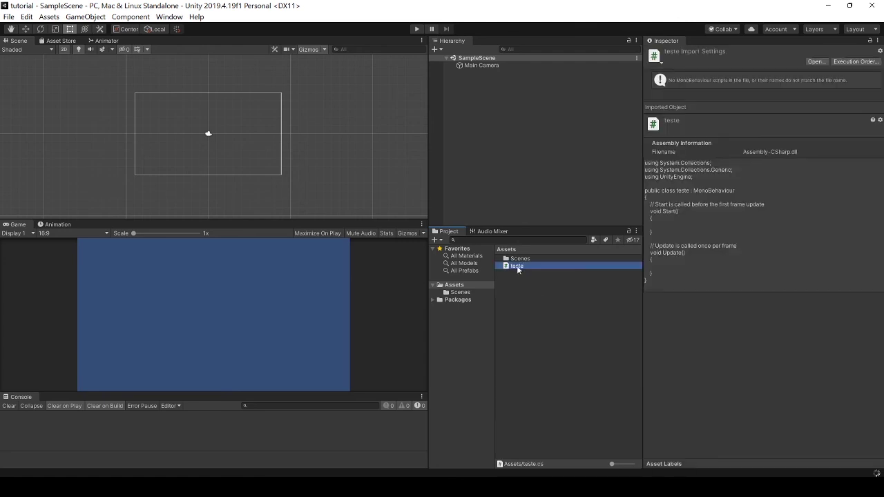
double_click(516, 266)
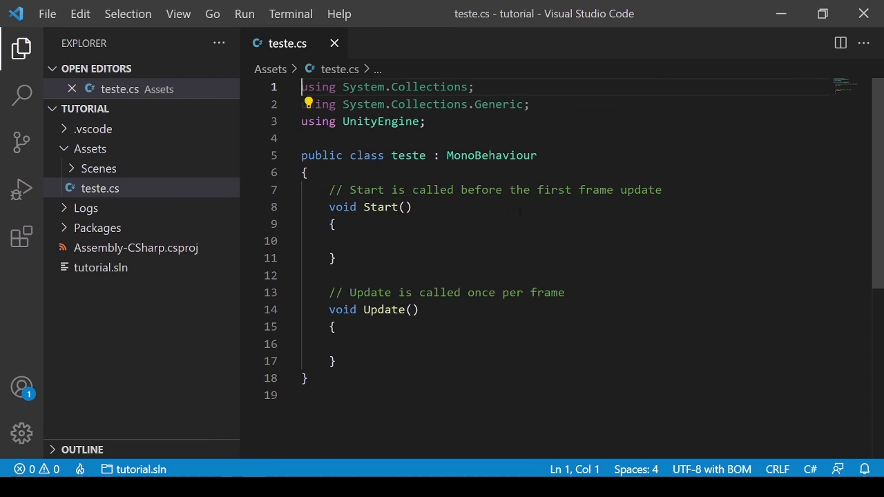
left_click(489, 228)
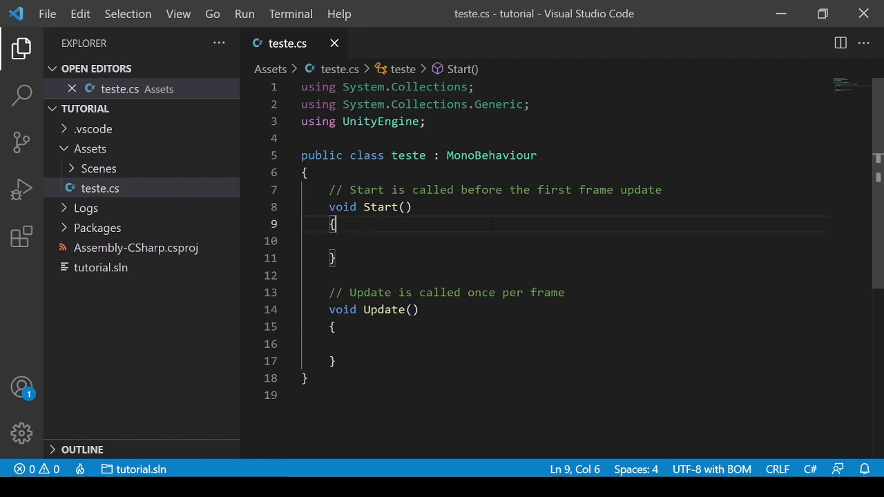